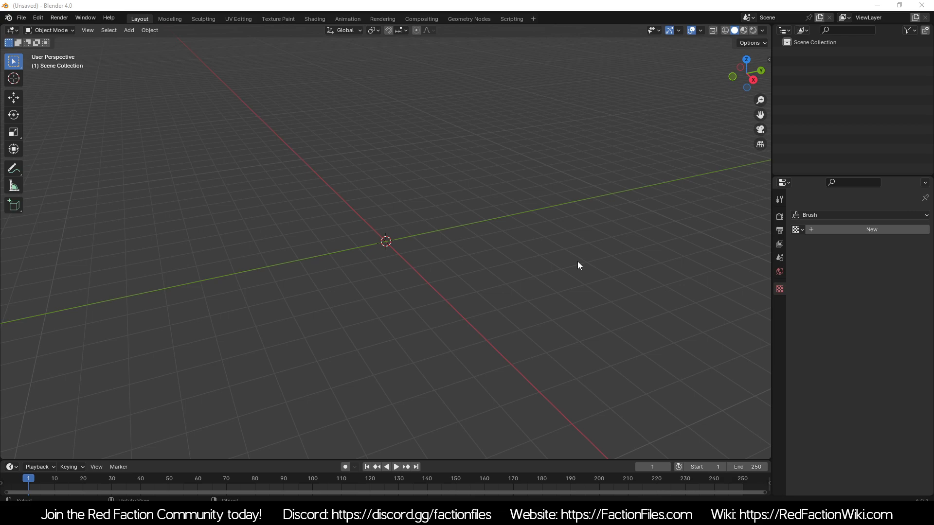
pyautogui.moveTo(579, 265); pyautogui.dragTo(444, 242, button='middle')
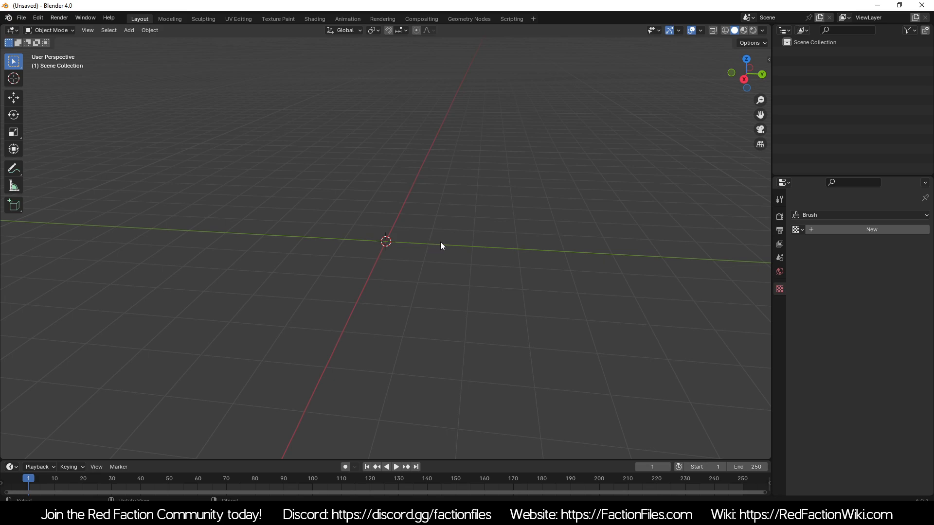
pyautogui.moveTo(441, 246); pyautogui.dragTo(395, 239, button='middle')
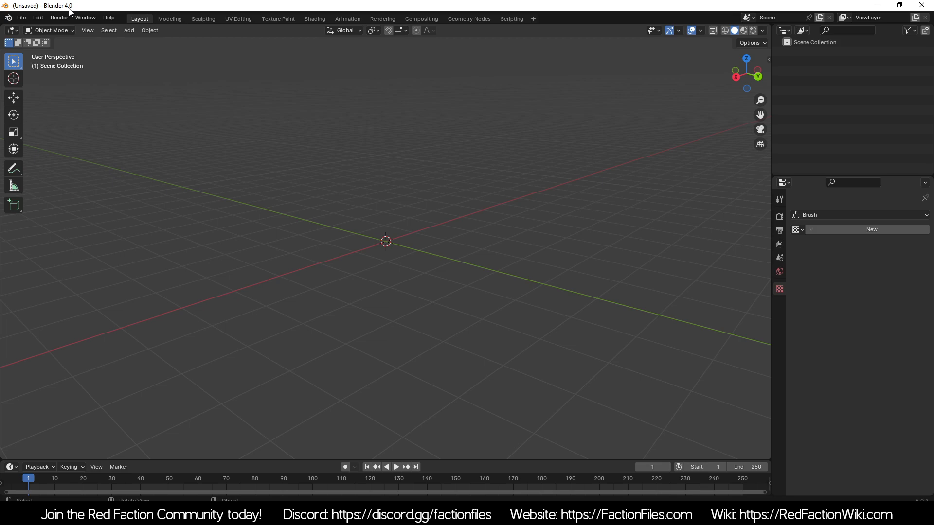
pyautogui.moveTo(234, 158); pyautogui.dragTo(386, 225, button='middle')
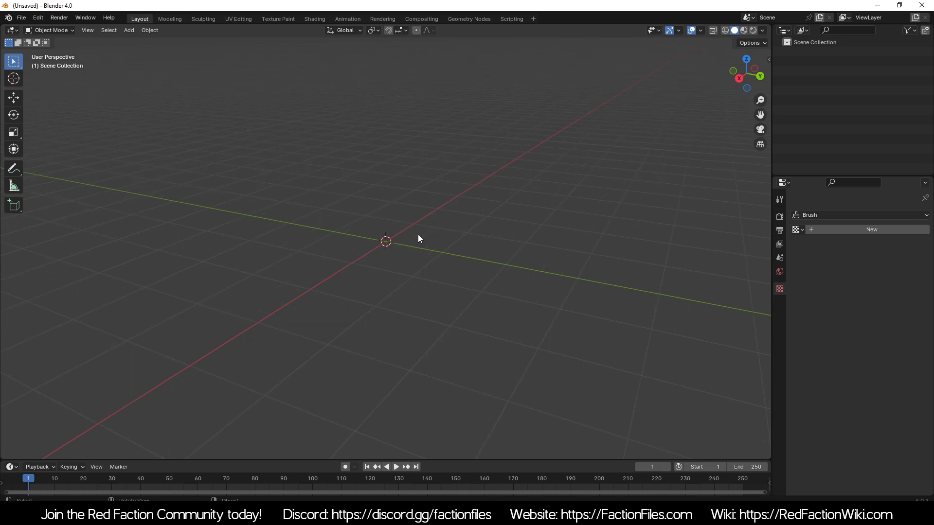
# Step: Add a grid mesh at the world origin
pyautogui.click(128, 30)
pyautogui.moveTo(141, 41)
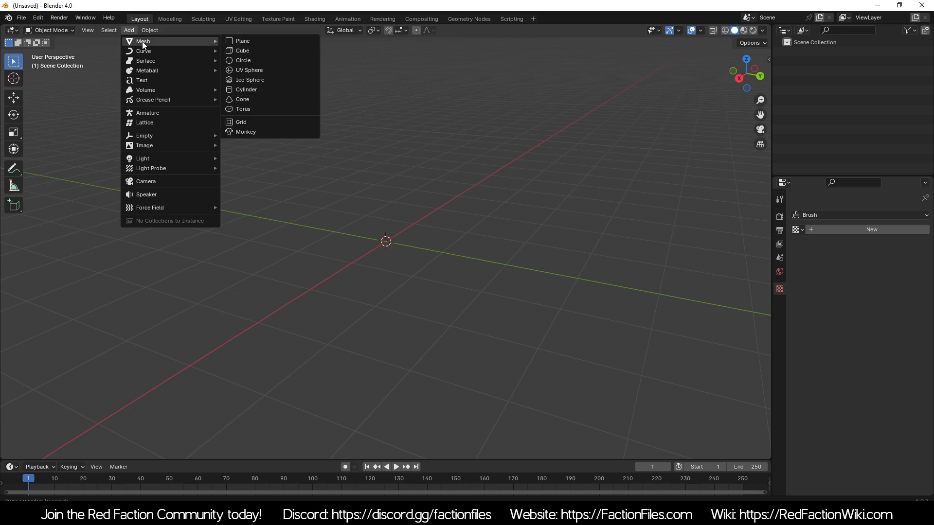
pyautogui.click(245, 122)
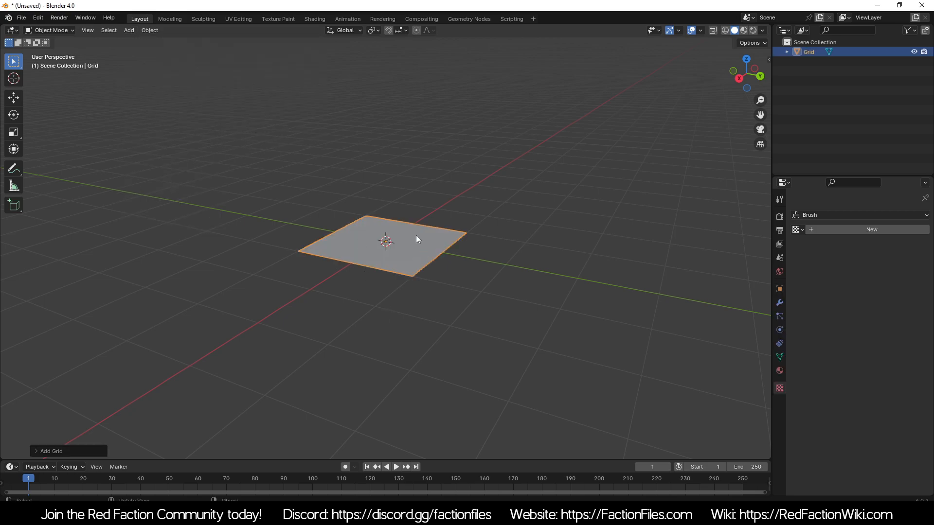
# Step: Set the new grid's size to 100 m with 32 subdivisions in both X and Y
pyautogui.click(64, 451)
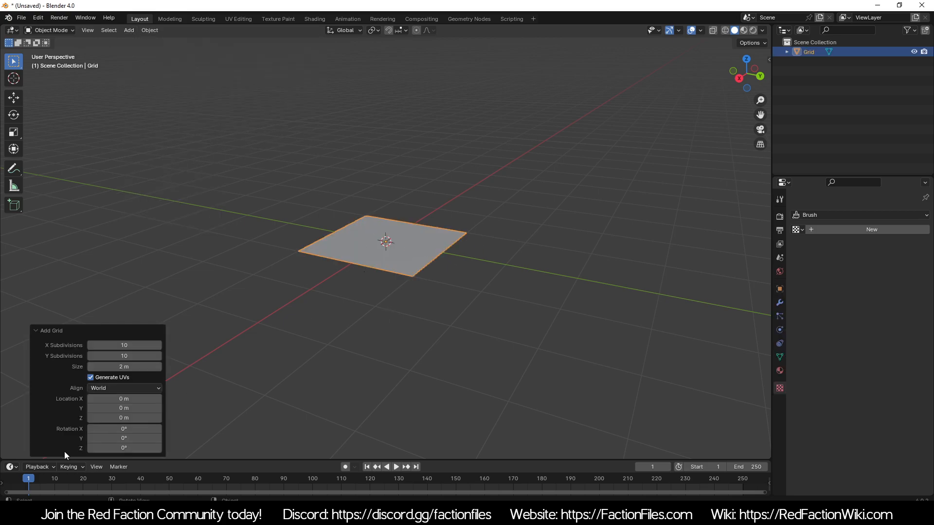
pyautogui.click(133, 367)
pyautogui.write('100')
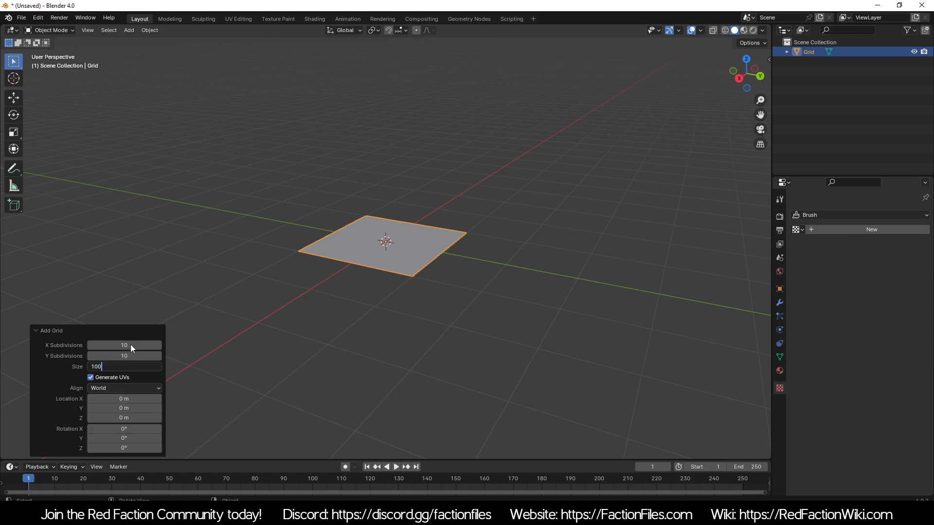
pyautogui.click(130, 344)
pyautogui.write('32')
pyautogui.press('Tab')
pyautogui.write('32')
pyautogui.press('Return')
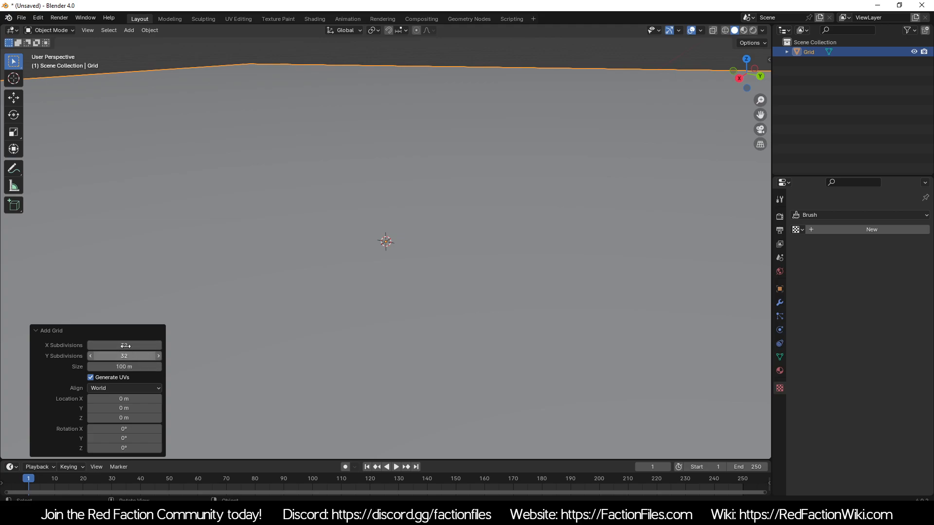
pyautogui.scroll(-6, 362, 295)
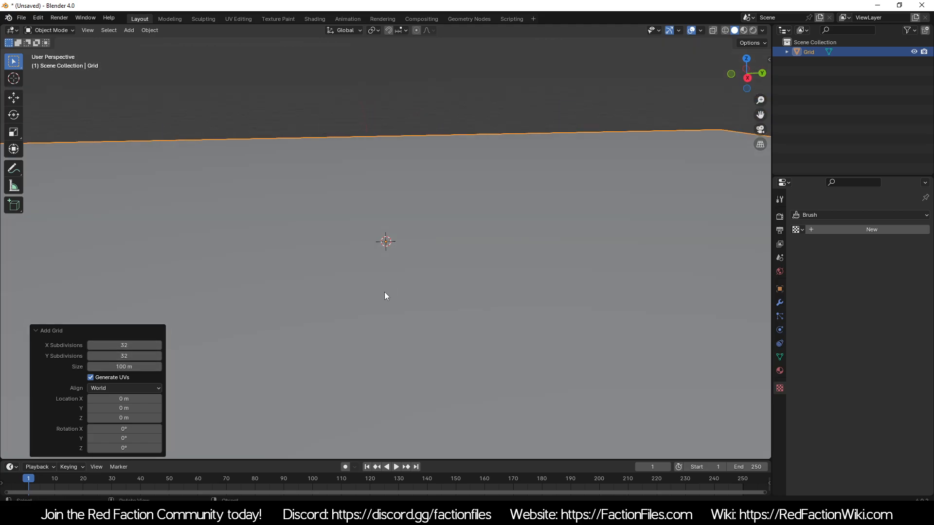
pyautogui.scroll(1, 407, 242)
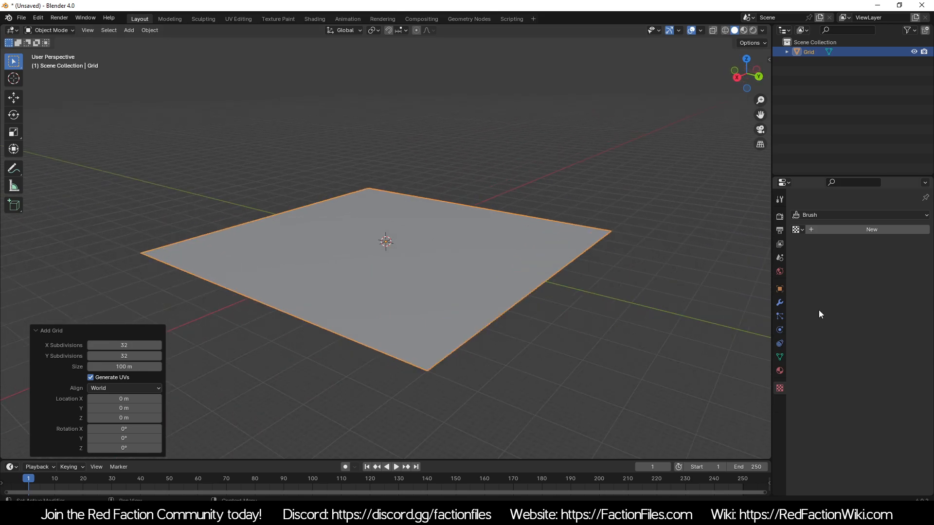
# Step: Create a new image texture and load island-height.png from the work folder into it
pyautogui.click(839, 230)
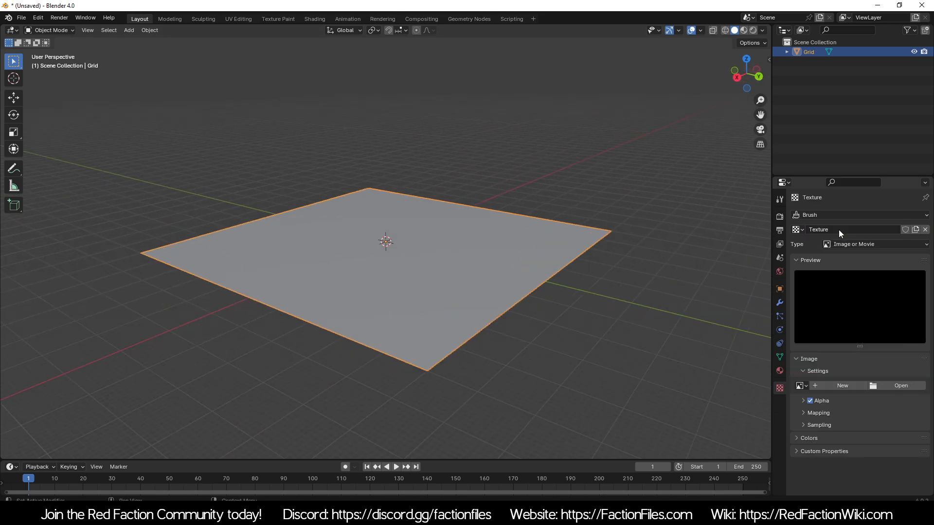
pyautogui.click(900, 385)
pyautogui.click(474, 160)
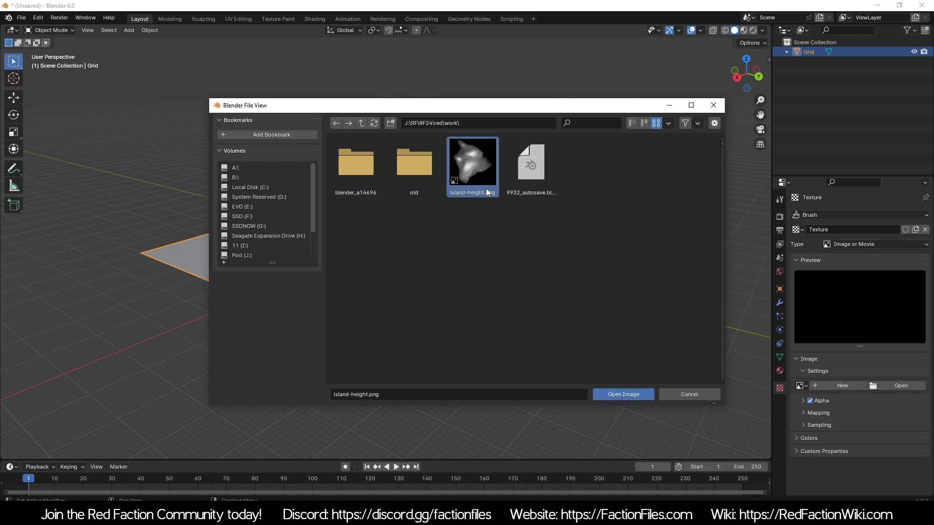
pyautogui.click(625, 395)
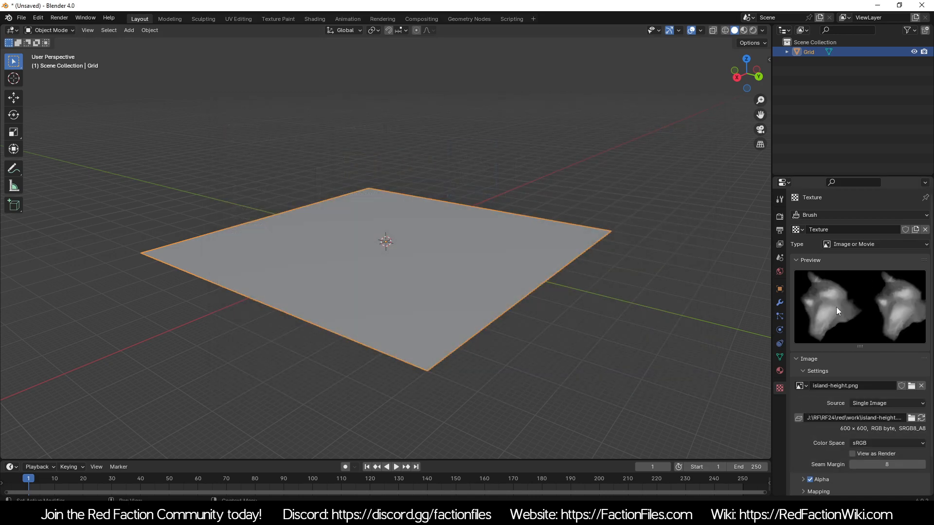
# Step: Add a Displace modifier to the grid
pyautogui.click(781, 303)
pyautogui.click(620, 271)
pyautogui.click(489, 244)
pyautogui.moveTo(378, 230); pyautogui.dragTo(587, 241, button='middle')
pyautogui.click(869, 215)
pyautogui.moveTo(871, 214)
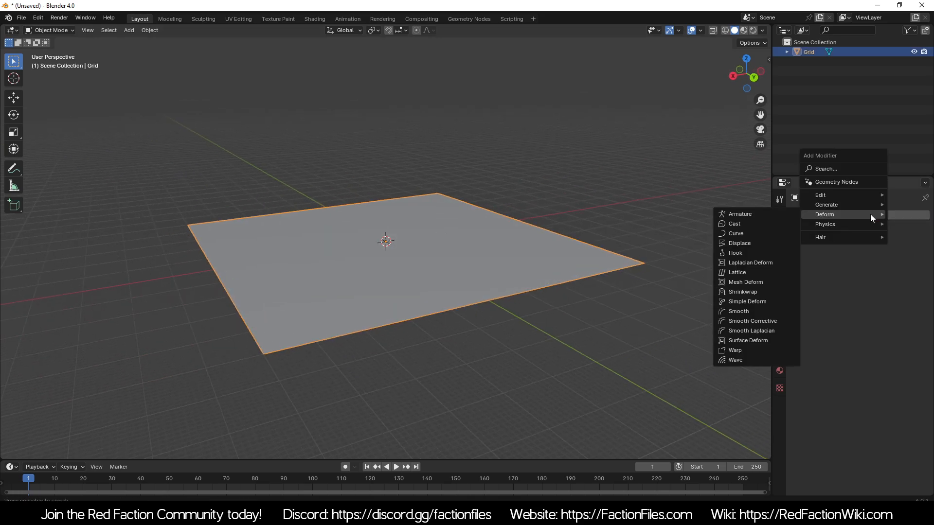
pyautogui.click(749, 244)
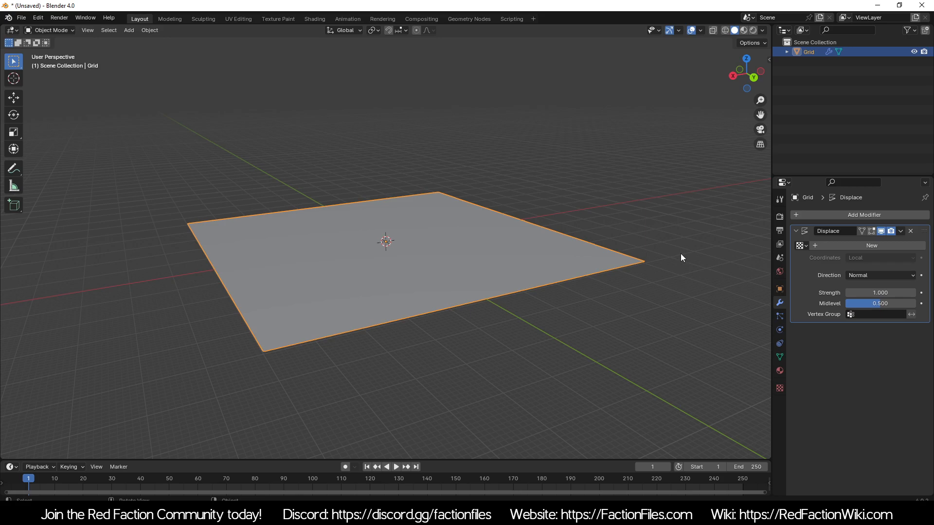
# Step: Assign the existing heightmap texture, named Texture, to the Displace modifier
pyautogui.click(800, 246)
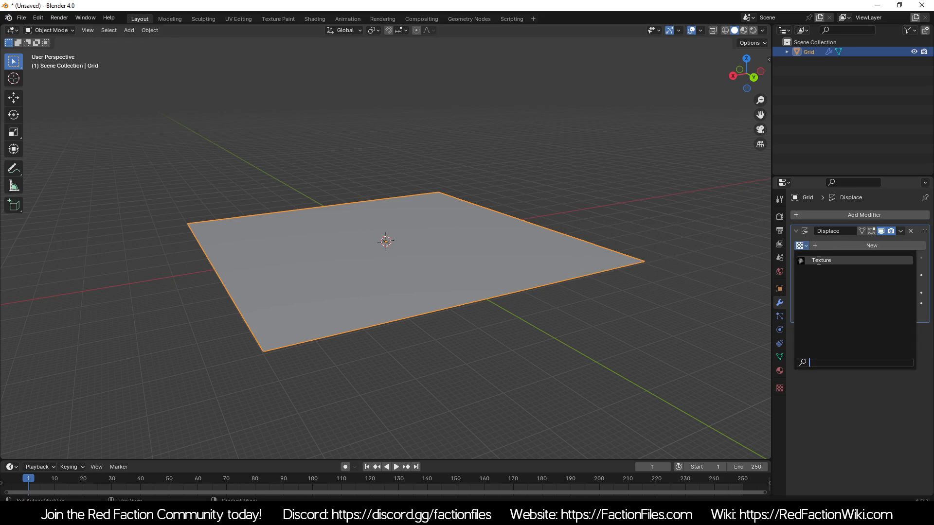
pyautogui.click(818, 260)
pyautogui.scroll(3, 462, 274)
pyautogui.moveTo(446, 275); pyautogui.dragTo(460, 264, button='middle')
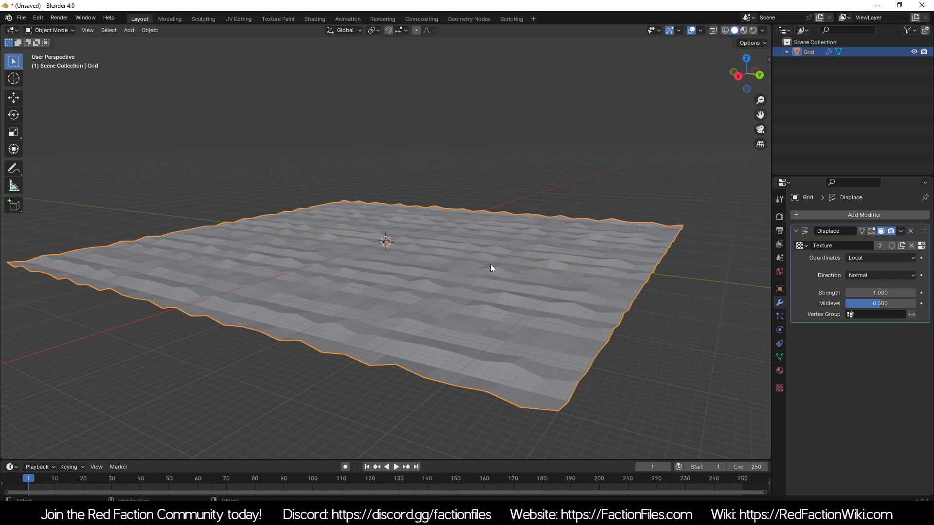
# Step: Switch the Displace modifier's texture coordinates to UV
pyautogui.moveTo(506, 264); pyautogui.dragTo(450, 230, button='middle')
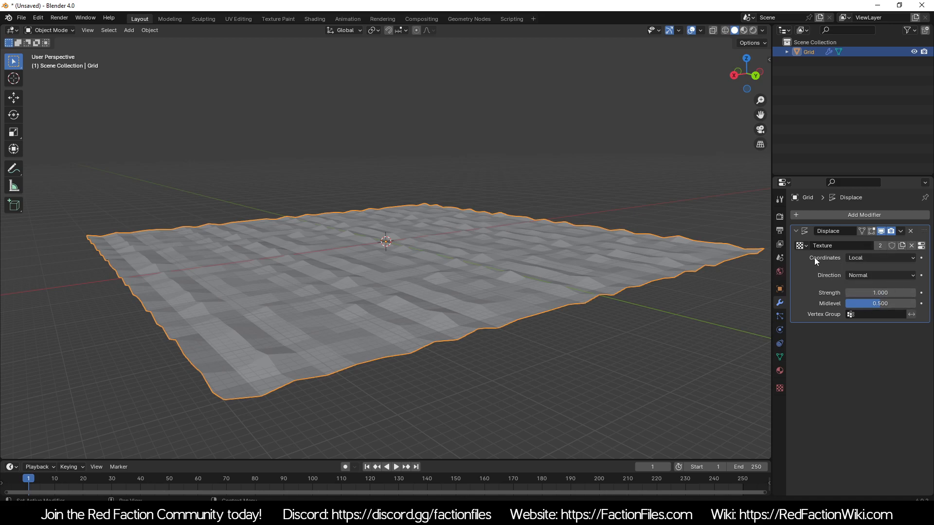
pyautogui.click(874, 258)
pyautogui.click(868, 301)
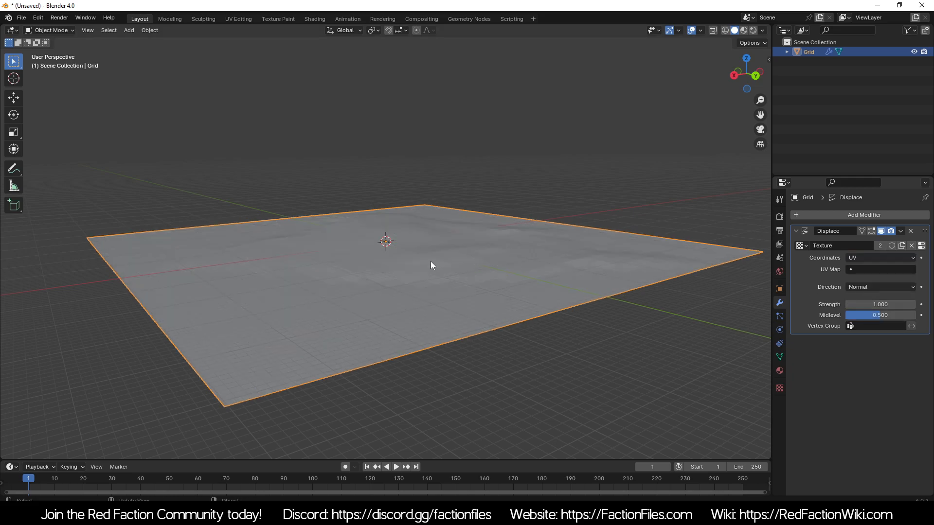
# Step: Raise the Displace modifier's strength to 25.4 so the heightmap forms tall island terrain
pyautogui.moveTo(430, 261); pyautogui.dragTo(356, 294, button='middle')
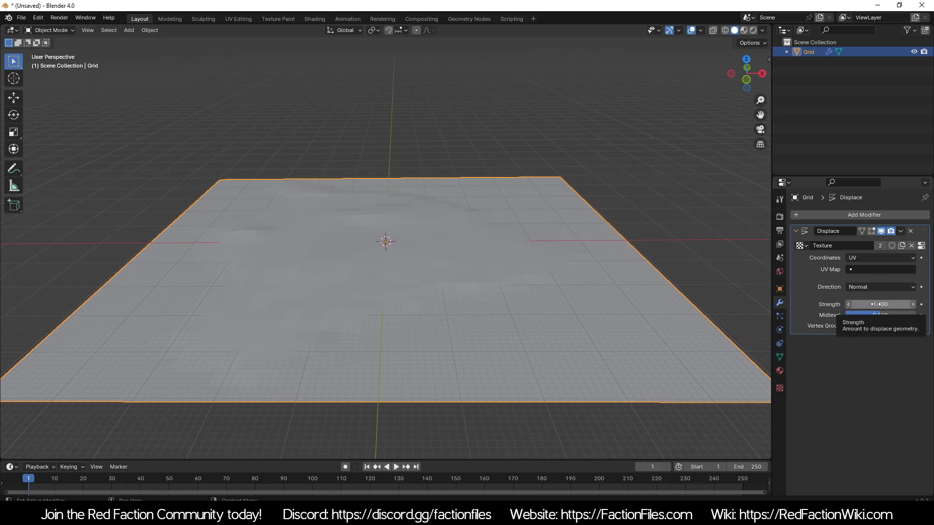
pyautogui.moveTo(874, 304); pyautogui.dragTo(910, 304)
pyautogui.moveTo(761, 300); pyautogui.dragTo(454, 276, button='middle')
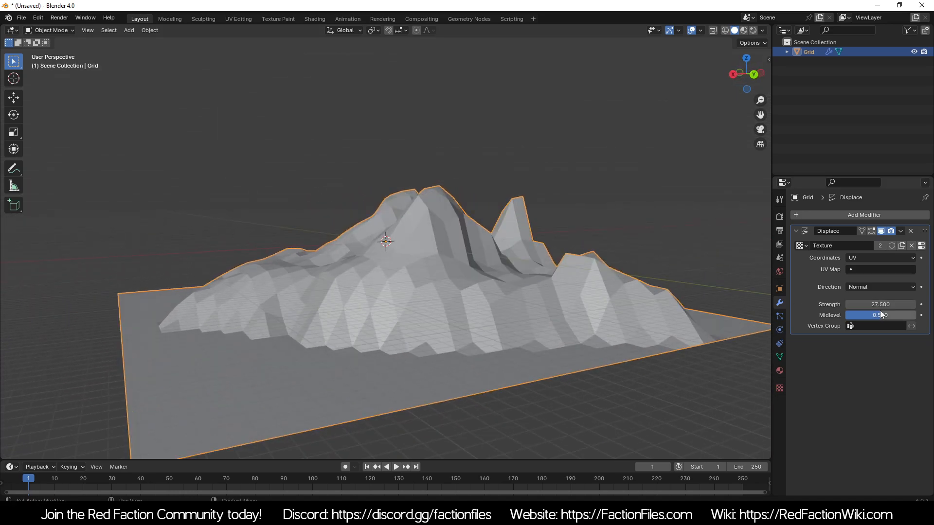
pyautogui.moveTo(880, 303)
pyautogui.mouseDown()
pyautogui.moveTo(871, 304)
pyautogui.moveTo(879, 305)
pyautogui.mouseUp()
pyautogui.moveTo(401, 296); pyautogui.dragTo(502, 294, button='middle')
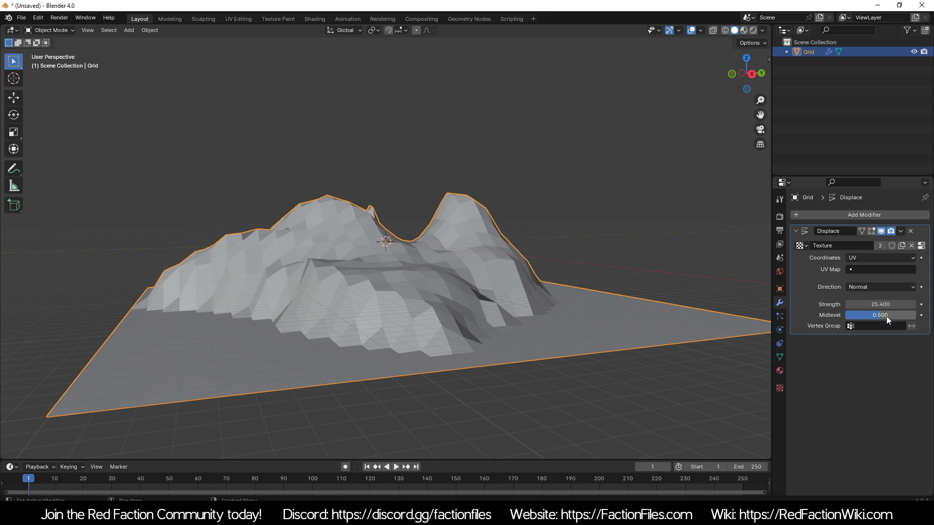
# Step: Set the Displace modifier's midlevel to 1
pyautogui.moveTo(542, 296); pyautogui.dragTo(482, 295, button='middle')
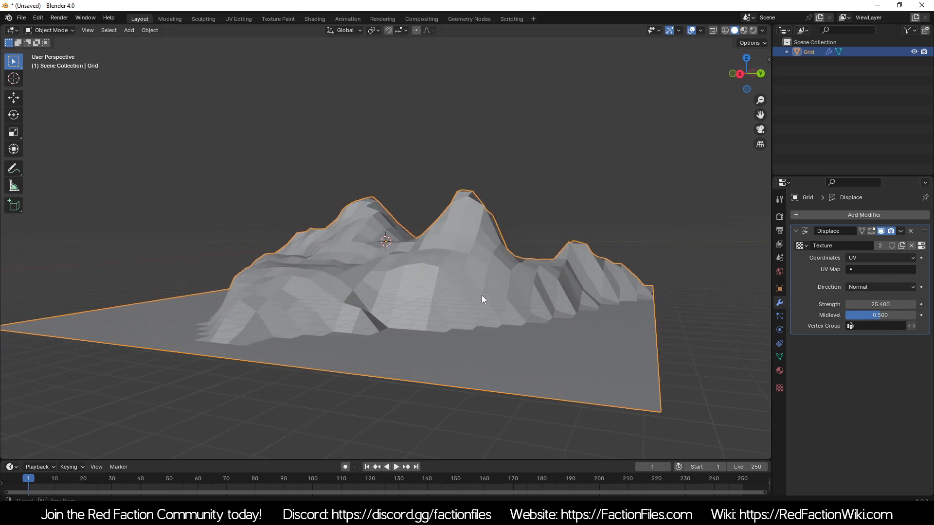
pyautogui.click(871, 314)
pyautogui.write('1')
pyautogui.press('Return')
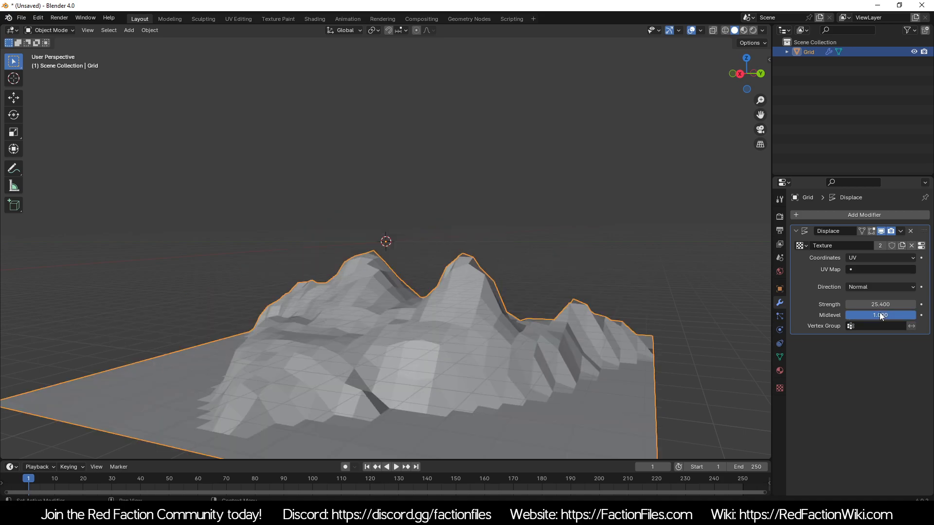
# Step: Examine the displaced terrain's peaks and base relative to the world origin from several angles and distances
pyautogui.moveTo(384, 271); pyautogui.dragTo(420, 232, button='middle')
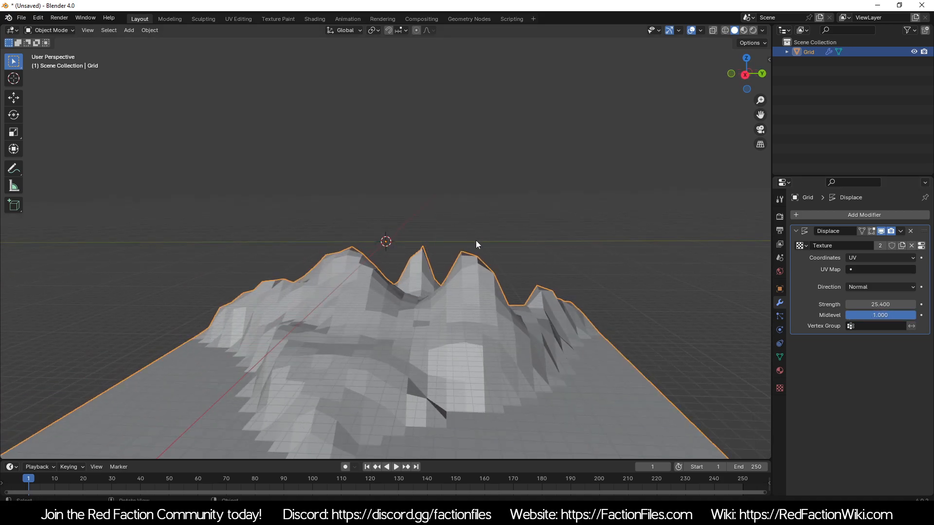
pyautogui.moveTo(411, 319); pyautogui.dragTo(423, 238, button='middle')
pyautogui.scroll(4, 393, 247)
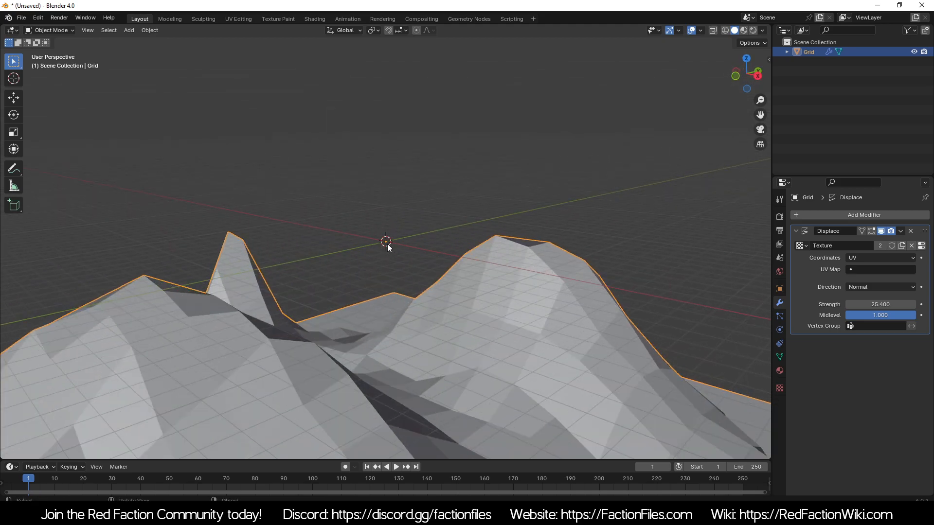
pyautogui.scroll(-3, 388, 249)
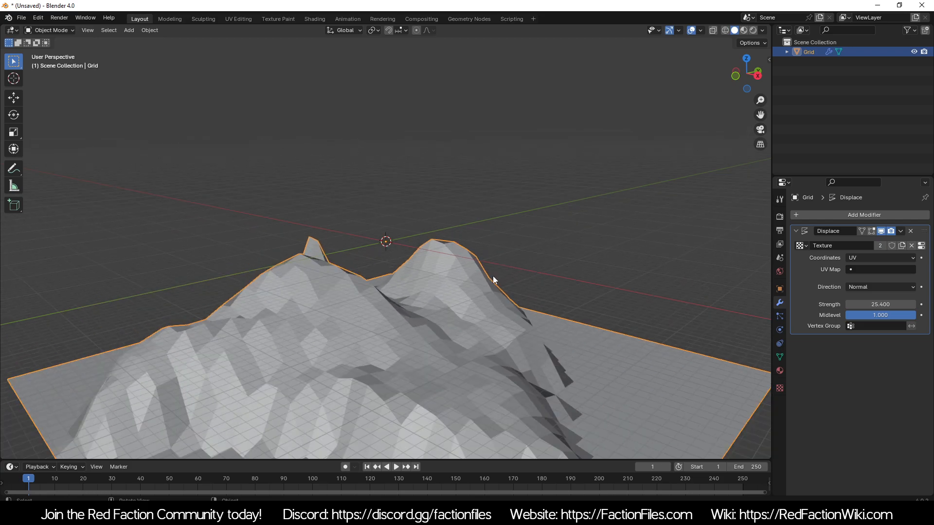
pyautogui.moveTo(396, 324); pyautogui.dragTo(375, 275, button='middle')
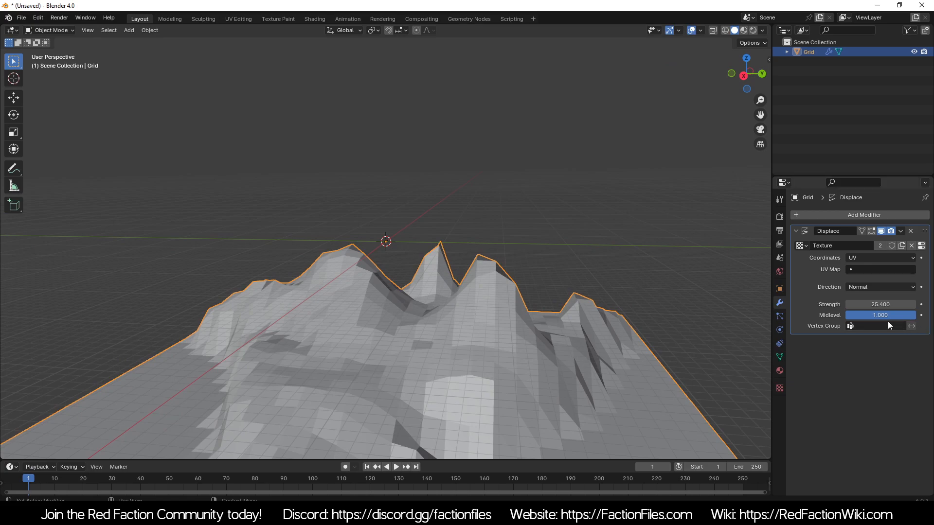
pyautogui.moveTo(536, 297); pyautogui.dragTo(414, 200, button='middle')
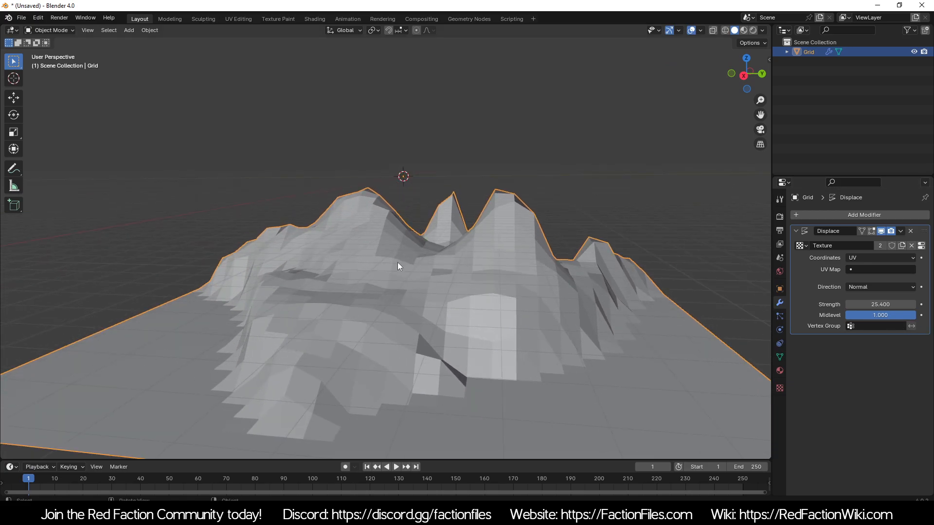
pyautogui.moveTo(357, 239)
pyautogui.mouseDown(button='middle')
pyautogui.moveTo(384, 232)
pyautogui.moveTo(371, 243)
pyautogui.moveTo(398, 249)
pyautogui.moveTo(347, 253)
pyautogui.mouseUp(button='middle')
pyautogui.scroll(-4, 384, 233)
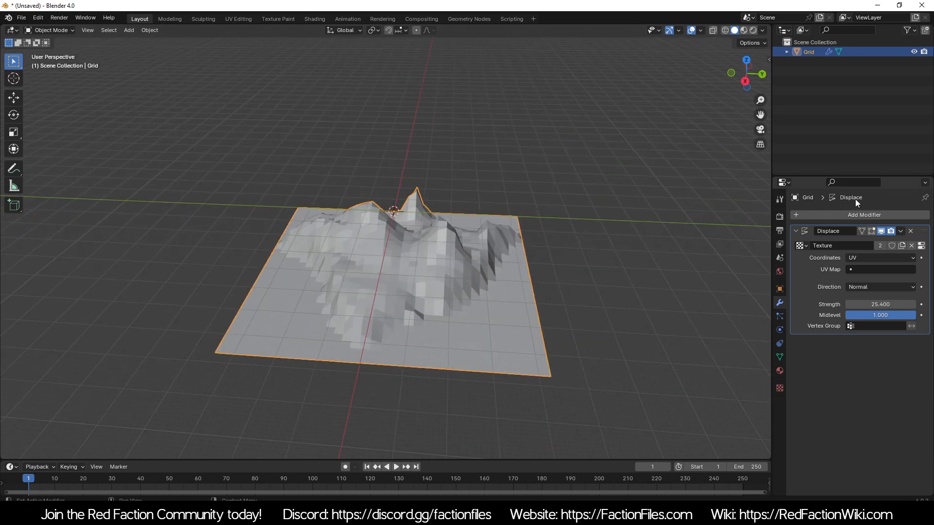
# Step: Apply the Displace modifier to the terrain grid permanently
pyautogui.click(900, 232)
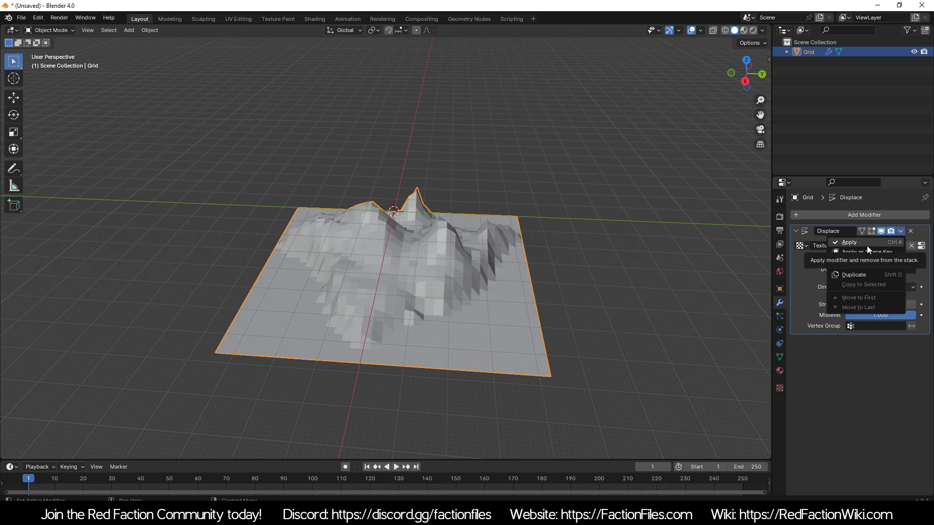
pyautogui.click(864, 244)
pyautogui.click(443, 194)
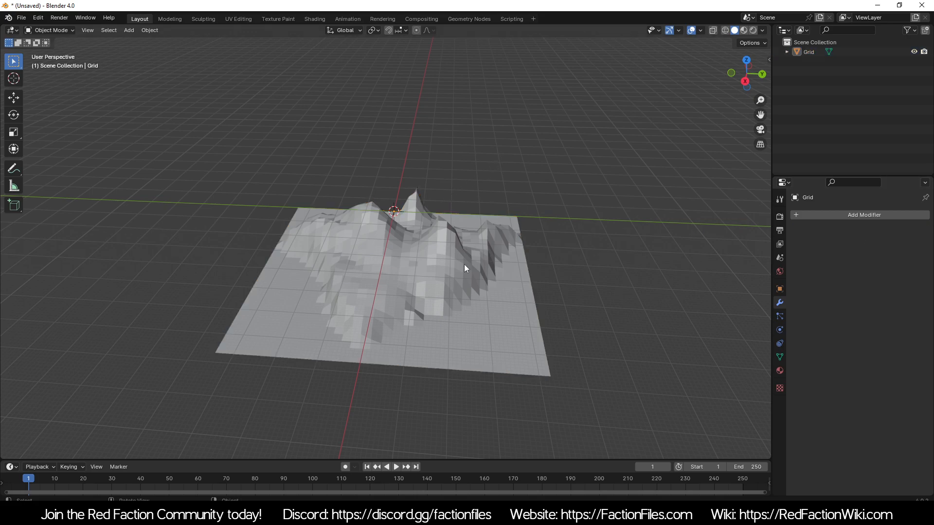
# Step: Select the terrain grid and enter Edit Mode with edge selection active
pyautogui.click(464, 264)
pyautogui.moveTo(464, 264); pyautogui.dragTo(361, 217, button='middle')
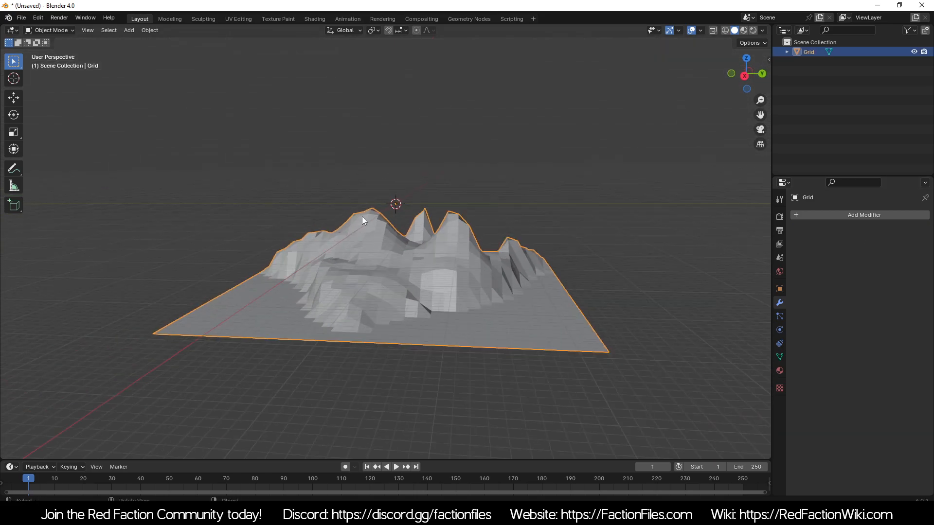
pyautogui.click(53, 31)
pyautogui.click(53, 52)
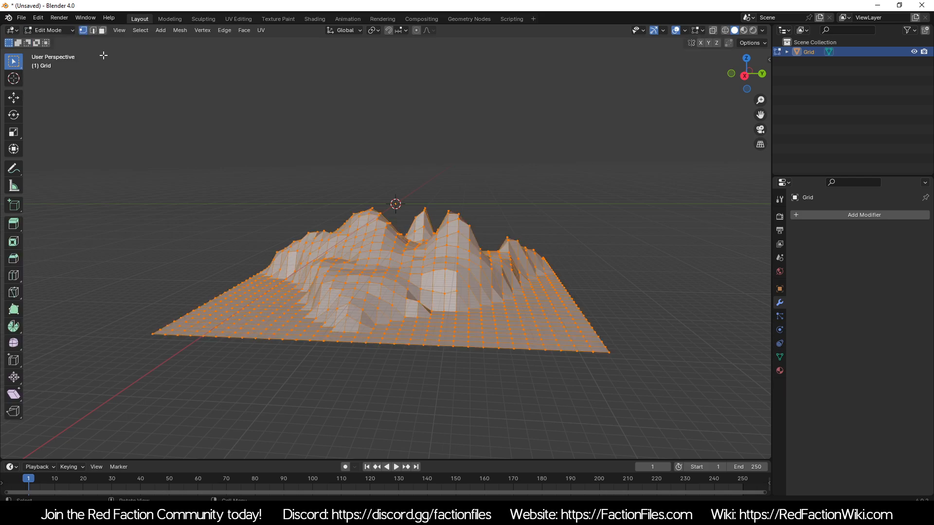
pyautogui.click(92, 30)
pyautogui.moveTo(379, 160); pyautogui.dragTo(428, 152, button='middle')
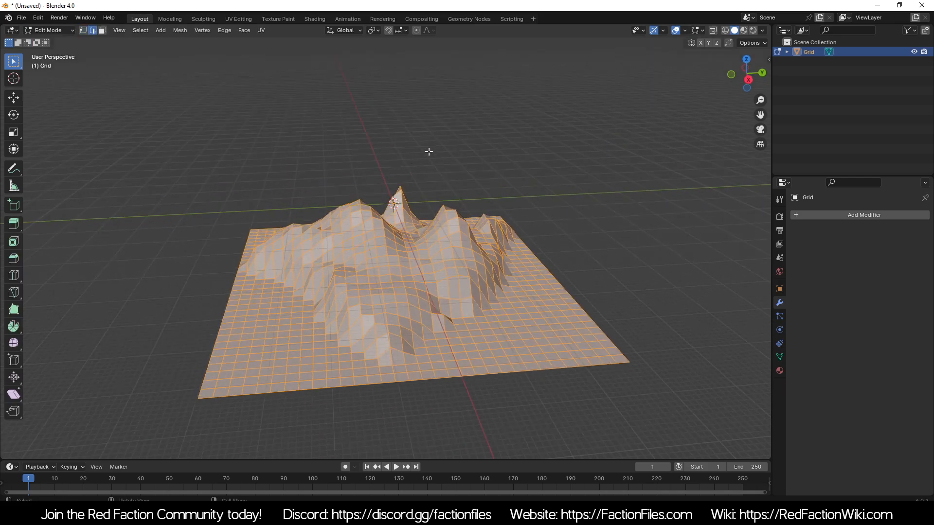
# Step: Clear the edge selection and examine the terrain mesh's slopes, flat outer rim and open underside from several angles
pyautogui.click(428, 151)
pyautogui.moveTo(341, 243); pyautogui.dragTo(507, 240, button='middle')
pyautogui.scroll(-1, 450, 237)
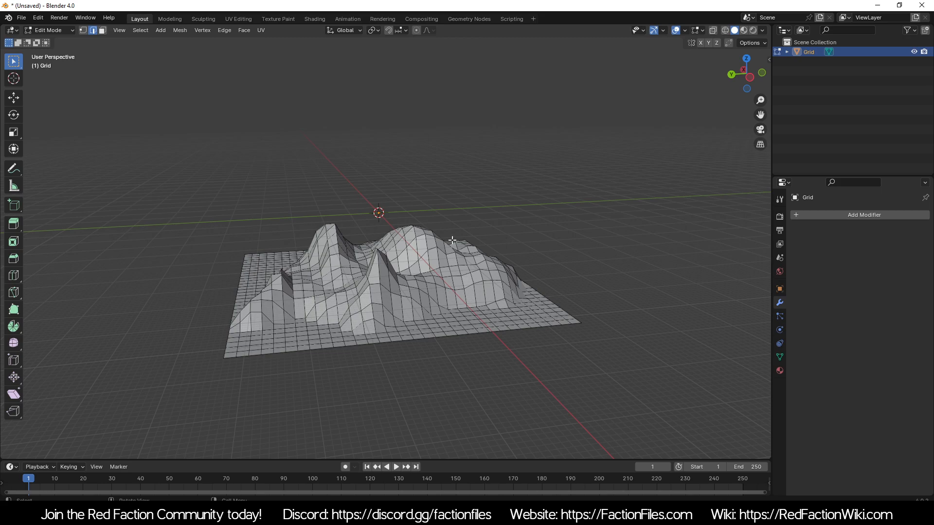
pyautogui.moveTo(352, 234); pyautogui.dragTo(461, 235, button='middle')
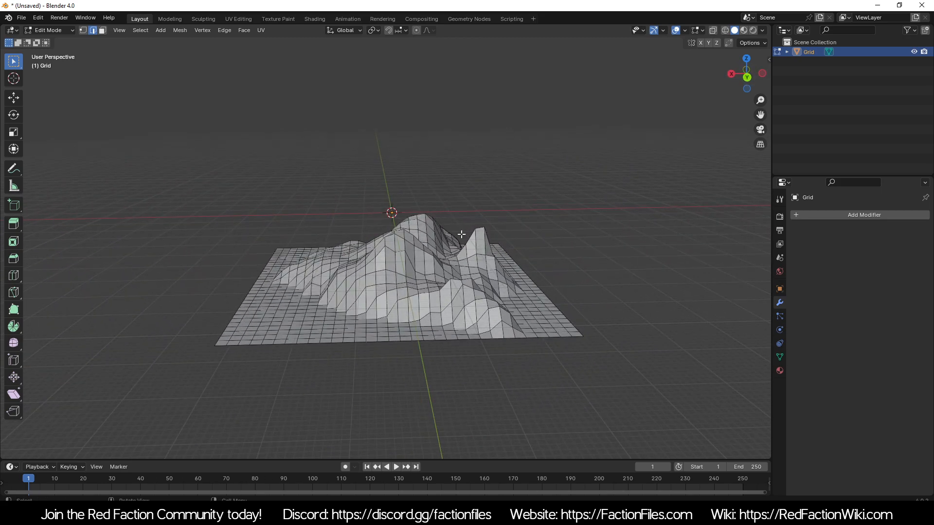
pyautogui.moveTo(350, 241); pyautogui.dragTo(428, 254, button='middle')
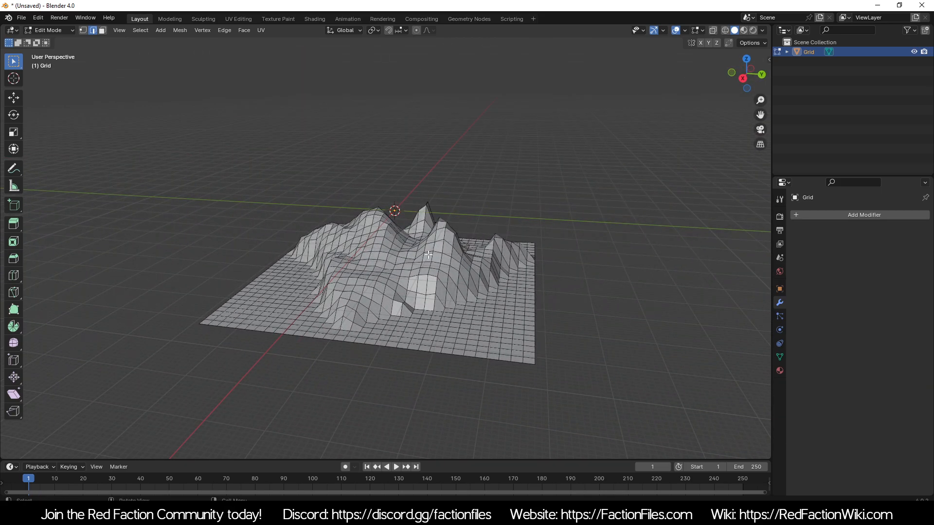
pyautogui.moveTo(433, 293); pyautogui.dragTo(493, 271, button='middle')
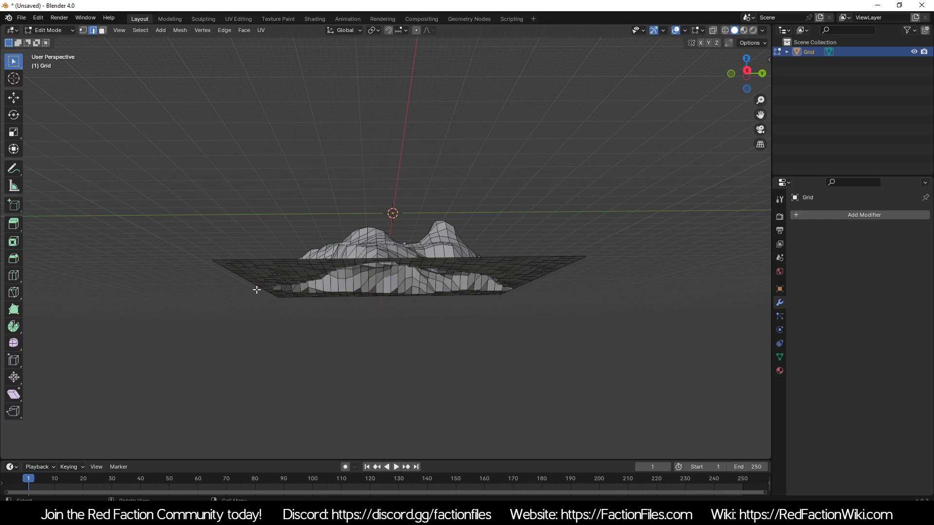
pyautogui.moveTo(256, 290); pyautogui.dragTo(471, 316, button='middle')
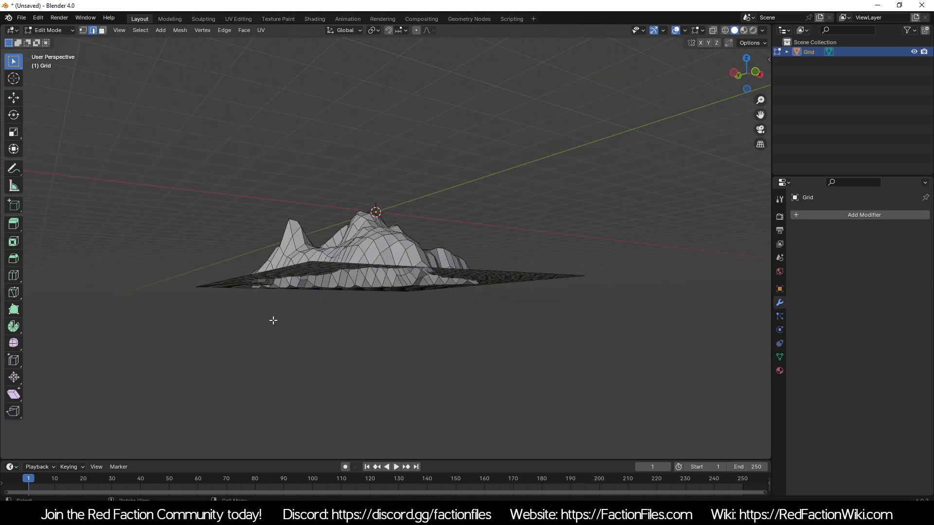
pyautogui.moveTo(346, 307); pyautogui.dragTo(377, 259, button='middle')
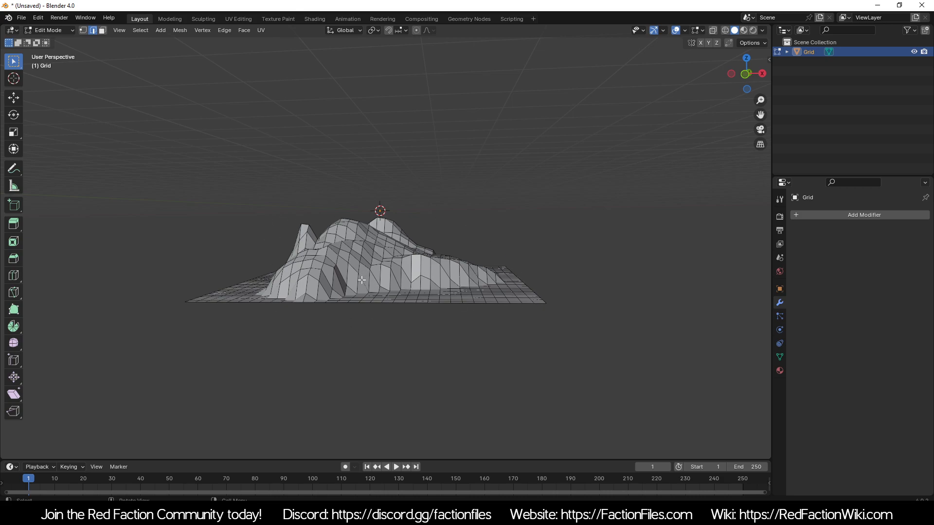
pyautogui.moveTo(394, 254); pyautogui.dragTo(390, 274, button='middle')
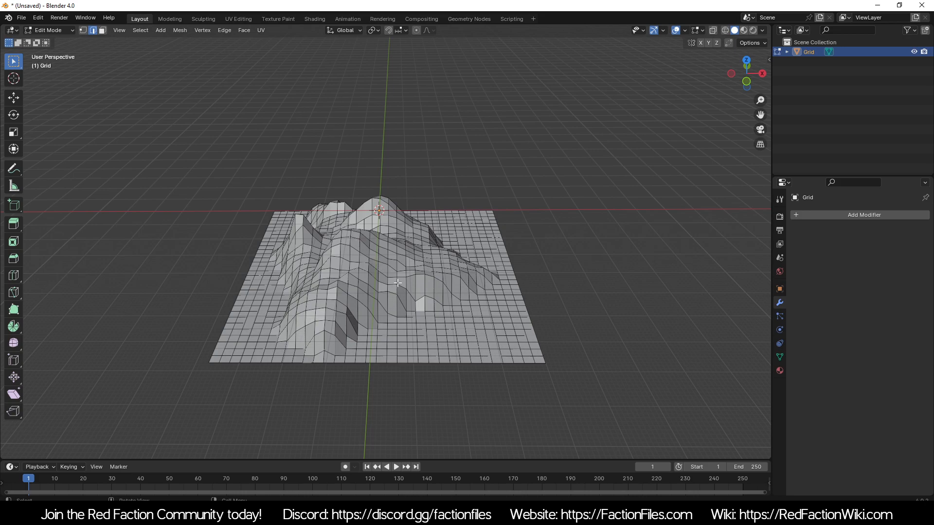
pyautogui.moveTo(397, 282); pyautogui.dragTo(368, 262, button='middle')
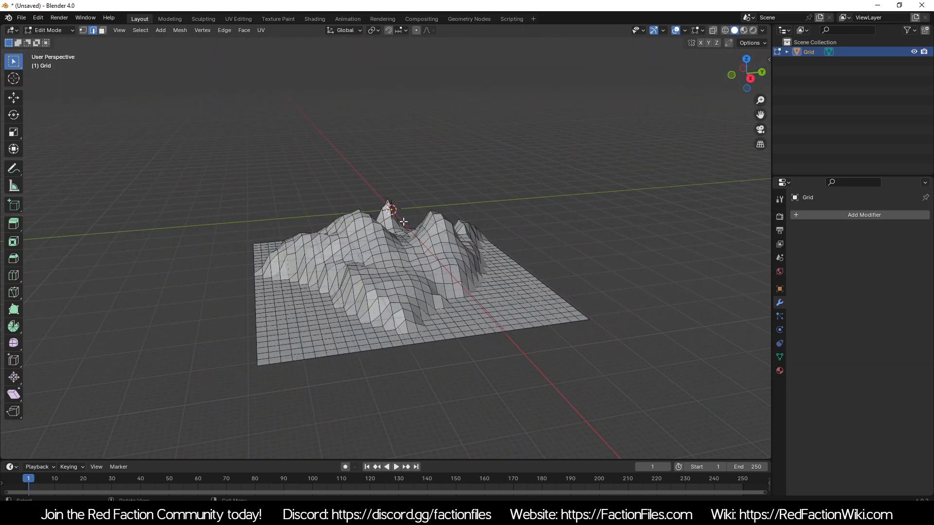
pyautogui.moveTo(292, 266); pyautogui.dragTo(468, 251, button='middle')
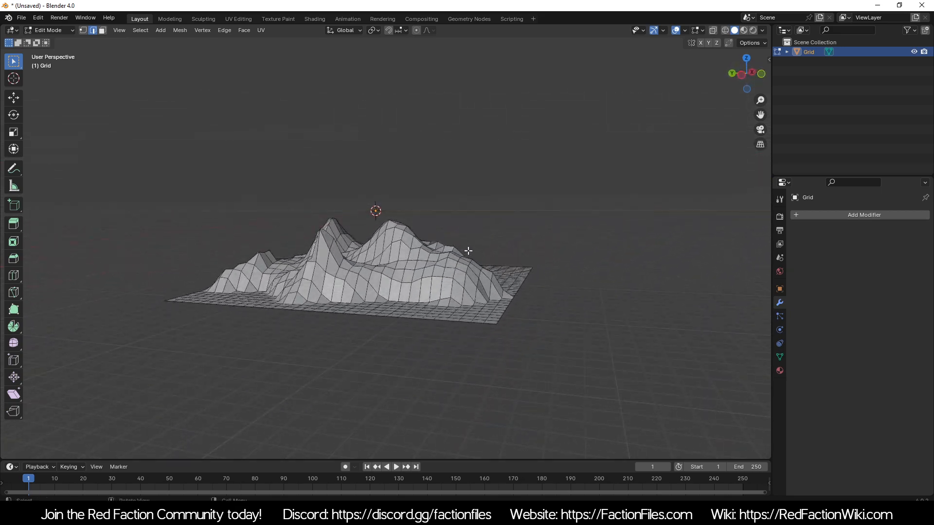
pyautogui.moveTo(328, 303); pyautogui.dragTo(477, 239, button='middle')
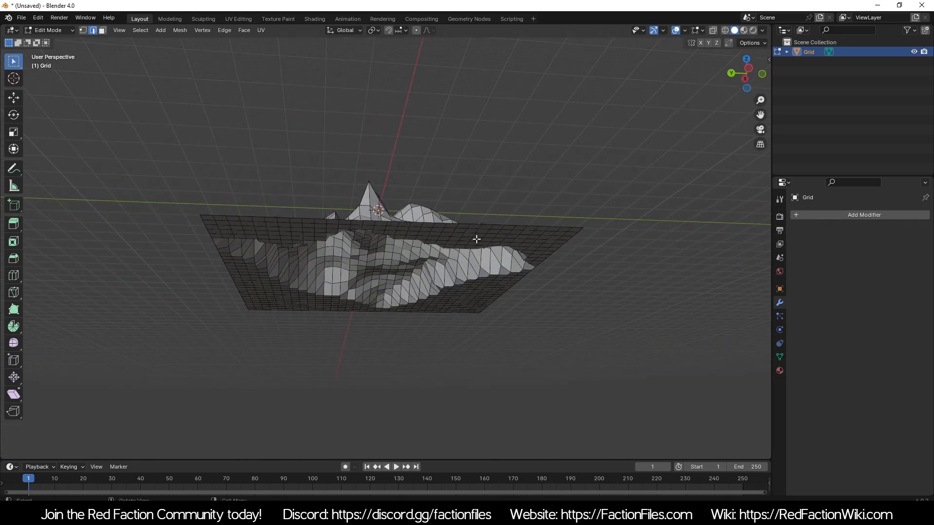
pyautogui.moveTo(321, 221); pyautogui.dragTo(304, 264, button='middle')
pyautogui.moveTo(468, 200); pyautogui.dragTo(446, 223, button='middle')
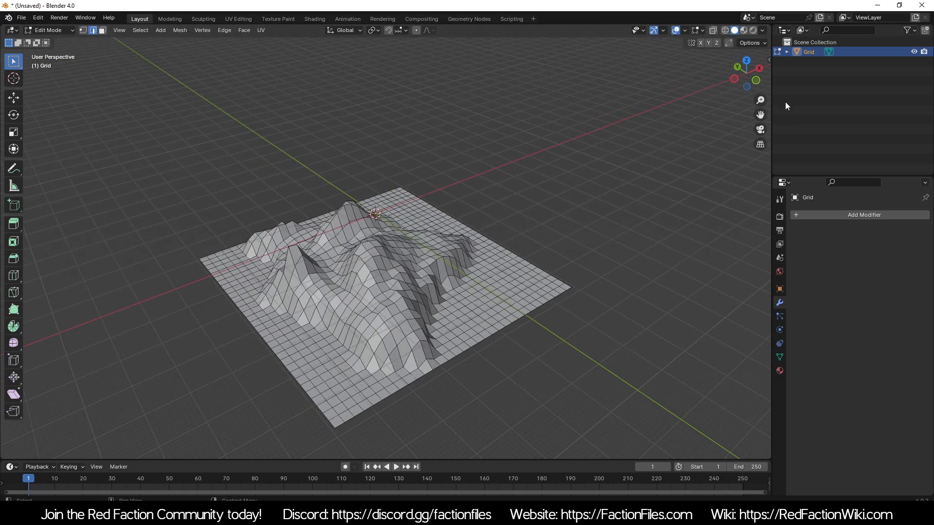
# Step: Select the outer boundary edges along all four sides of the terrain grid from a top-down view
pyautogui.click(747, 64)
pyautogui.moveTo(562, 73); pyautogui.dragTo(223, 366)
pyautogui.keyDown('shift'); pyautogui.moveTo(212, 75); pyautogui.dragTo(532, 108); pyautogui.keyUp('shift')
pyautogui.moveTo(532, 108); pyautogui.dragTo(387, 226, button='middle')
pyautogui.scroll(1, 387, 227)
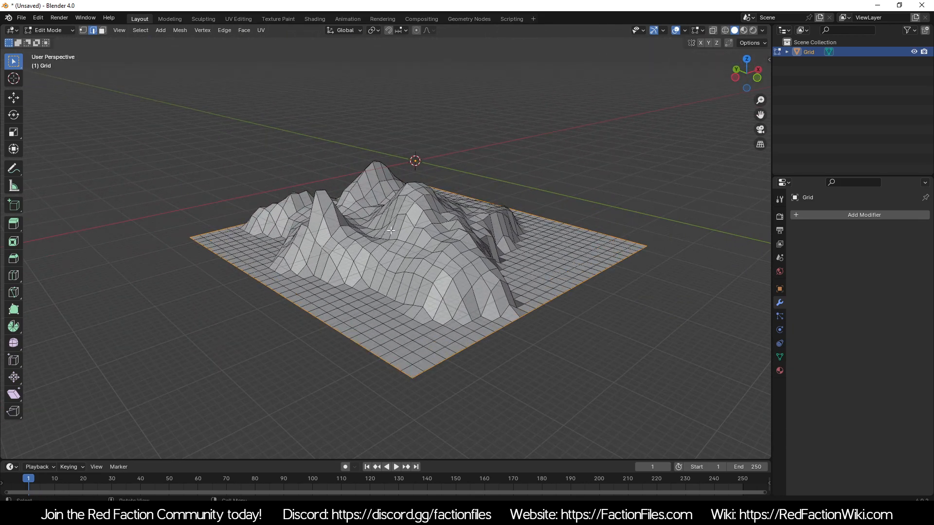